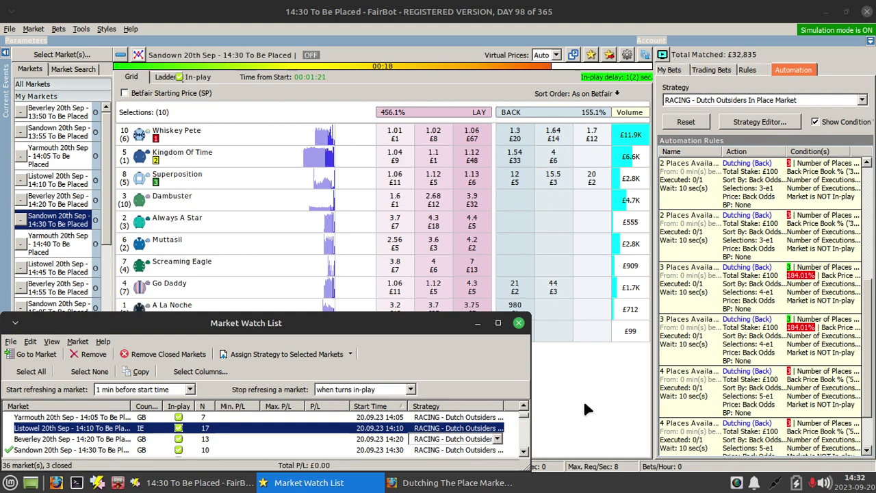
Review the Kelso dutching tutorial video, then close its Firefox window to return to FairBot
click(452, 482)
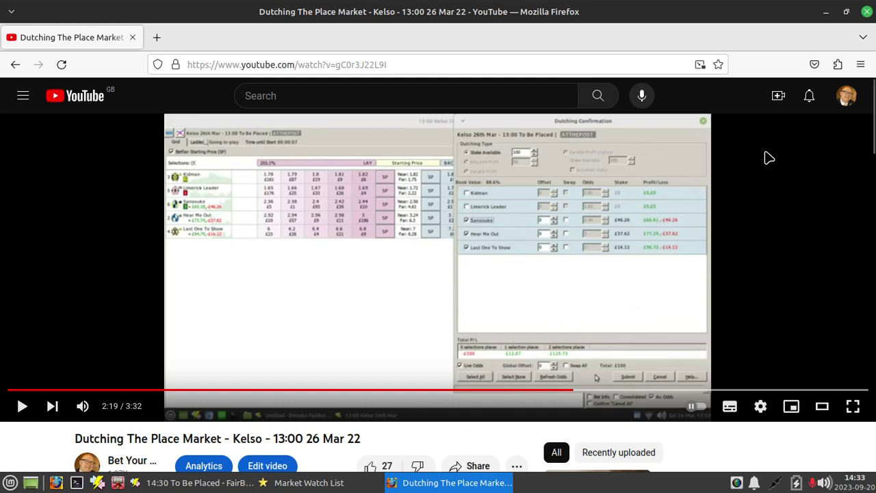
key(ctrl+w)
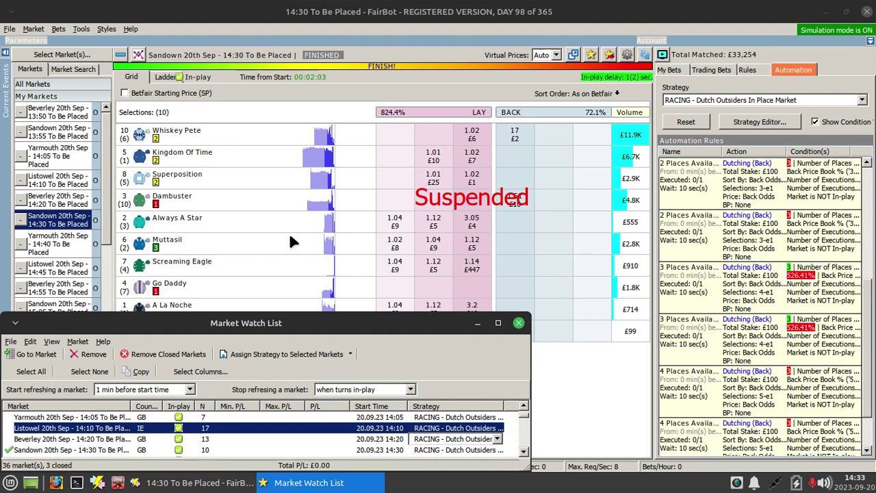
Load the Listowel 14:45 place market and start a back dutch from its My Bets panel
click(45, 269)
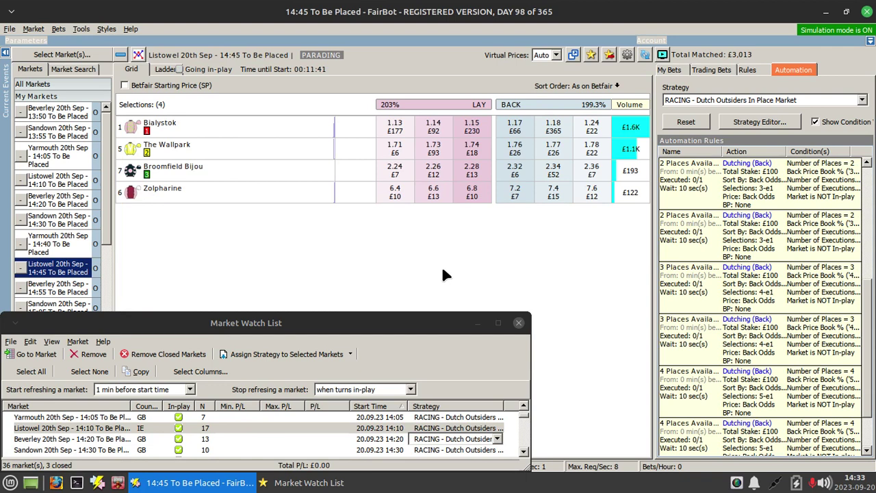
click(674, 70)
click(780, 102)
click(753, 117)
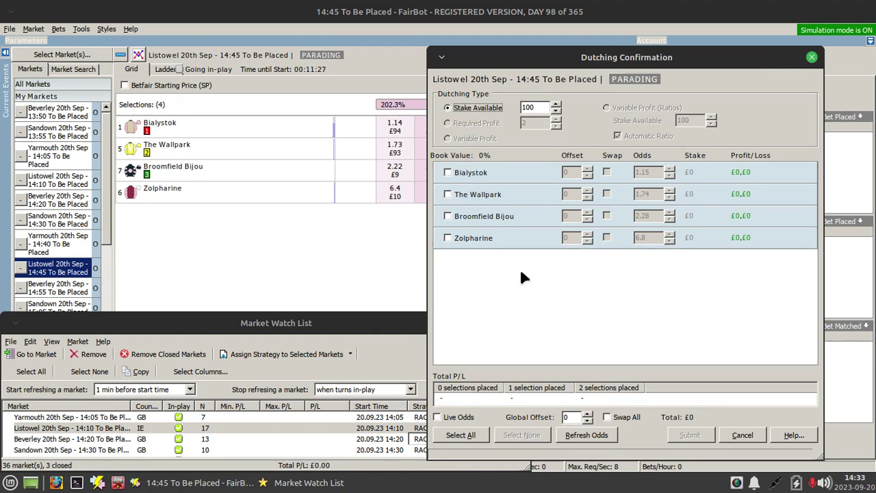
Preview a dutch on Zolpharine and Broomfield Bijou, then cancel without placing any bets
click(469, 238)
click(462, 215)
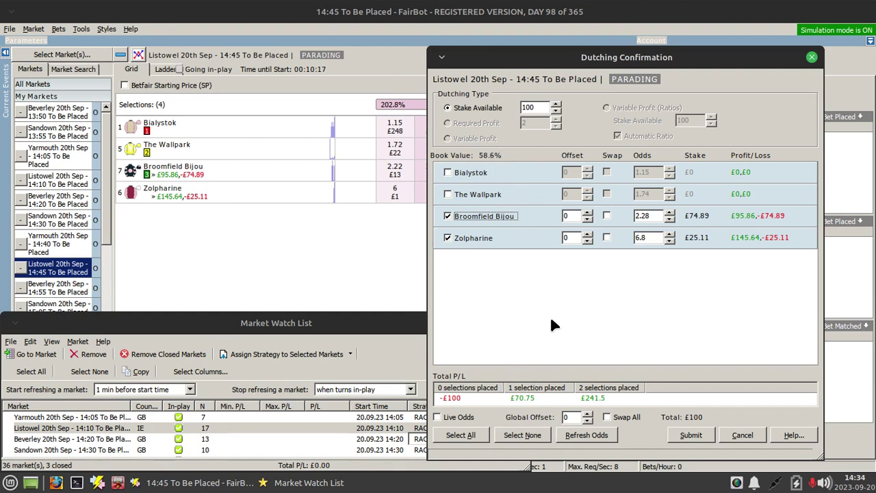
click(737, 438)
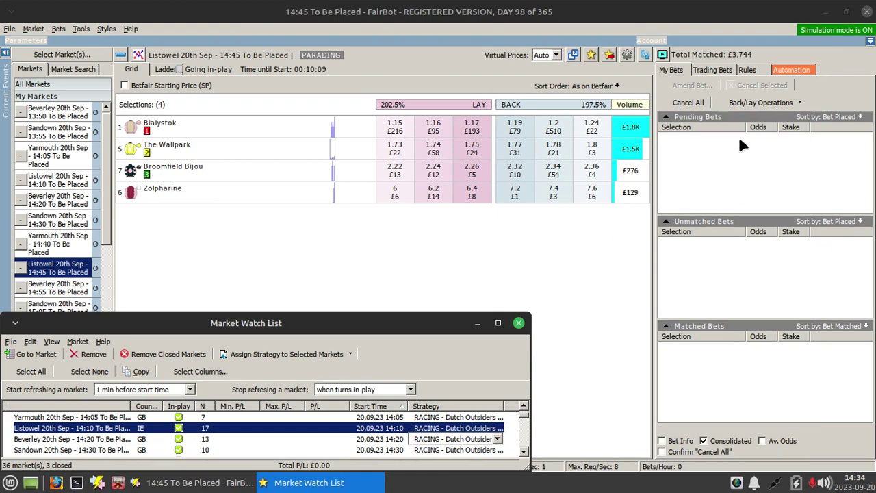
Open the Dutch Outsiders In Place Market rules full-screen and select the 2 Places Available - Dutch If Stalls Start rule
click(780, 67)
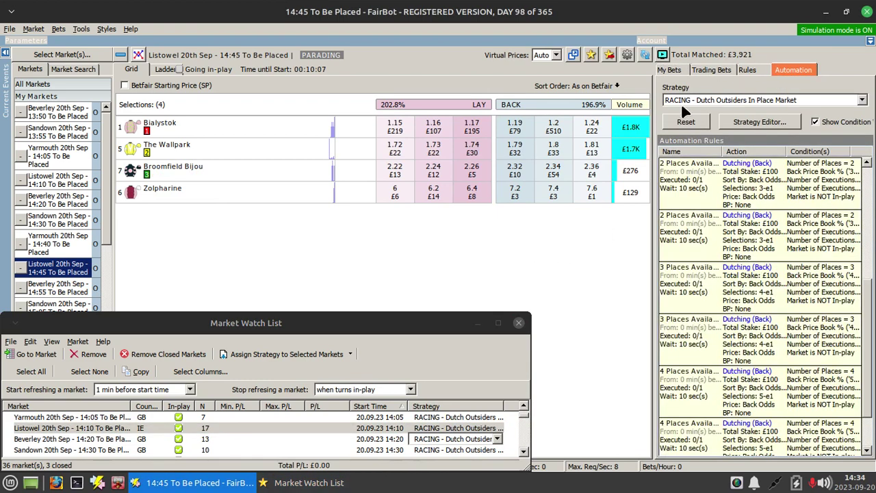
click(758, 124)
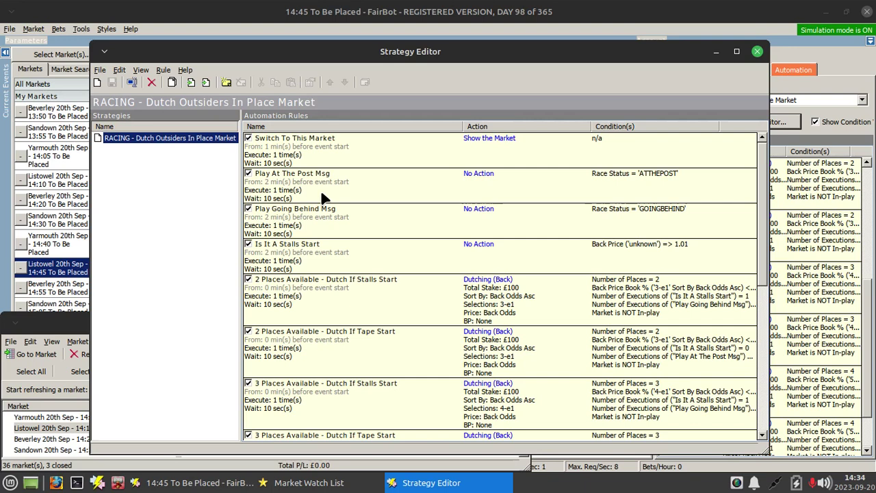
click(735, 52)
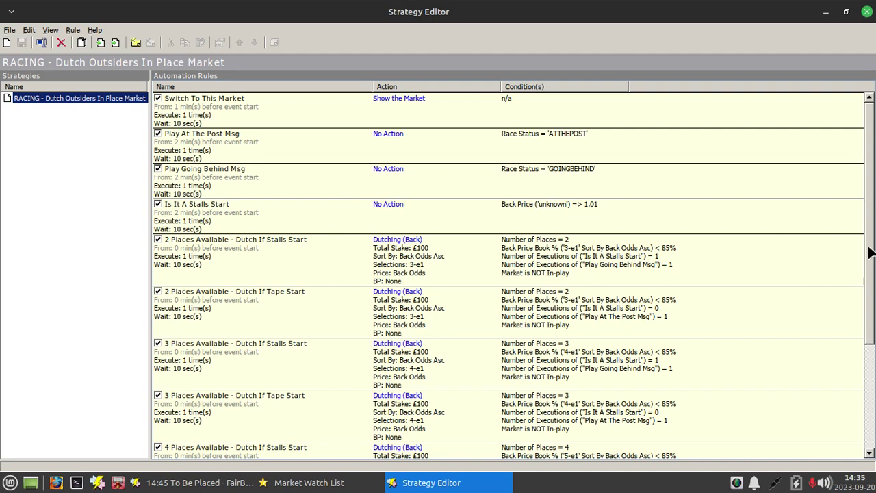
drag(869, 253, 864, 316)
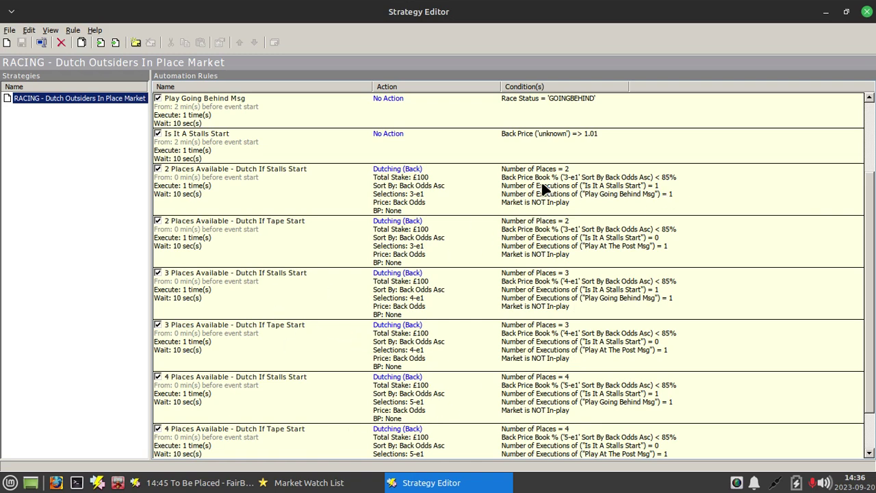
click(474, 181)
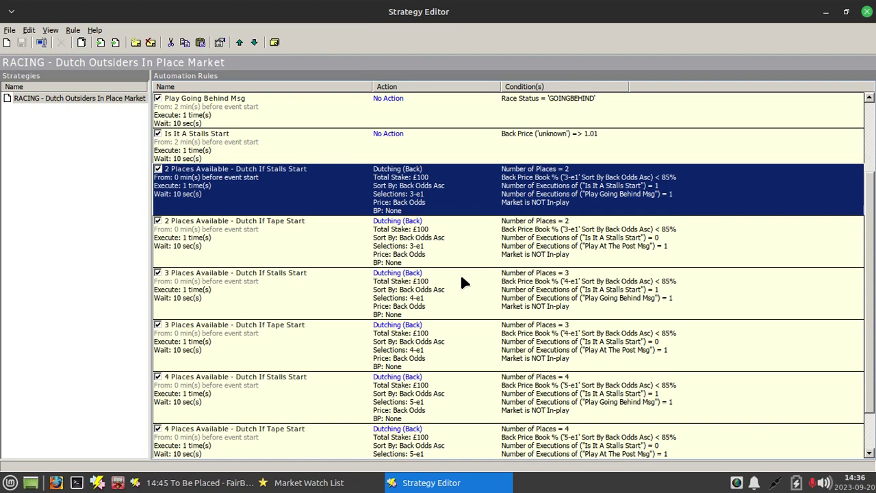
Open the 2-places stalls rule's Action settings and move the dialog aside to reveal the rule list
key(Return)
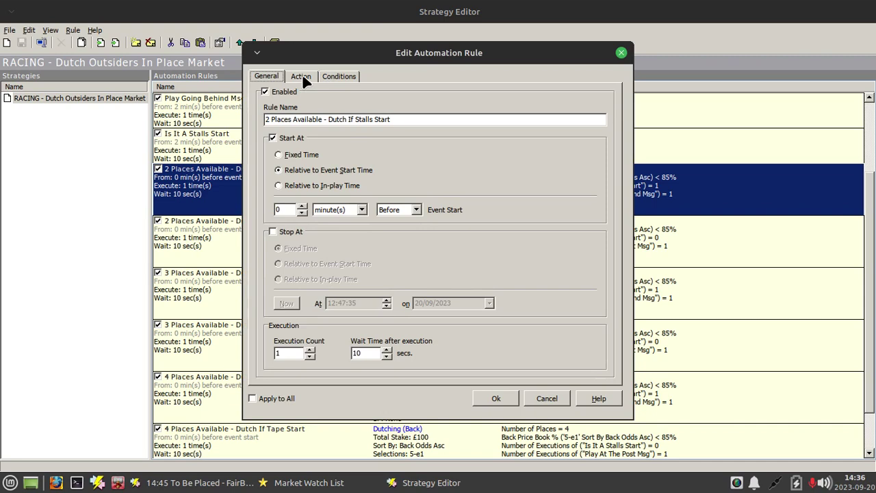
click(303, 76)
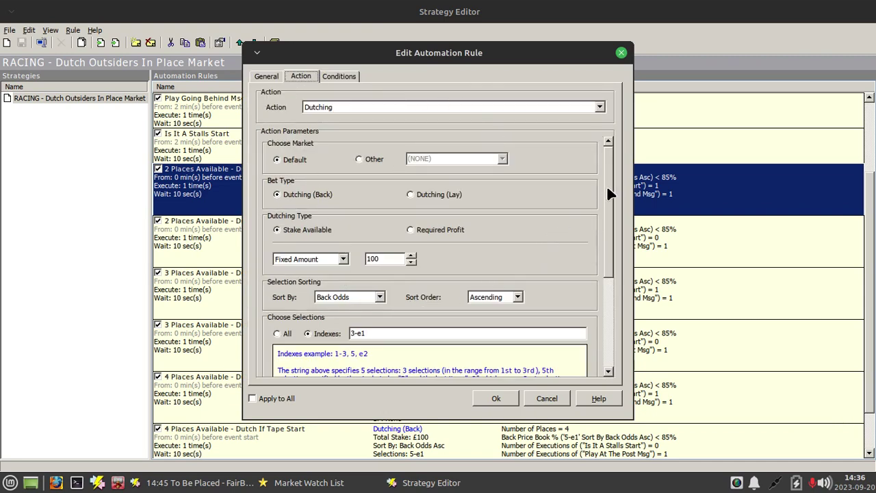
drag(609, 193, 601, 218)
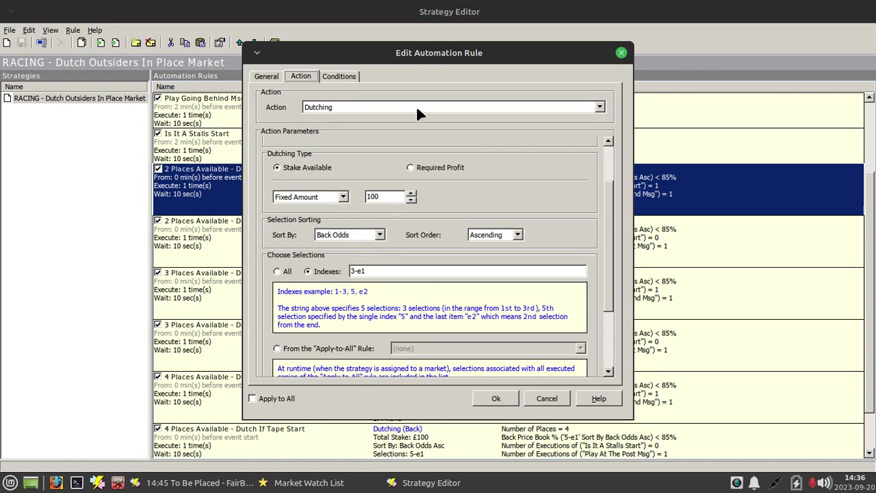
drag(457, 54, 405, 56)
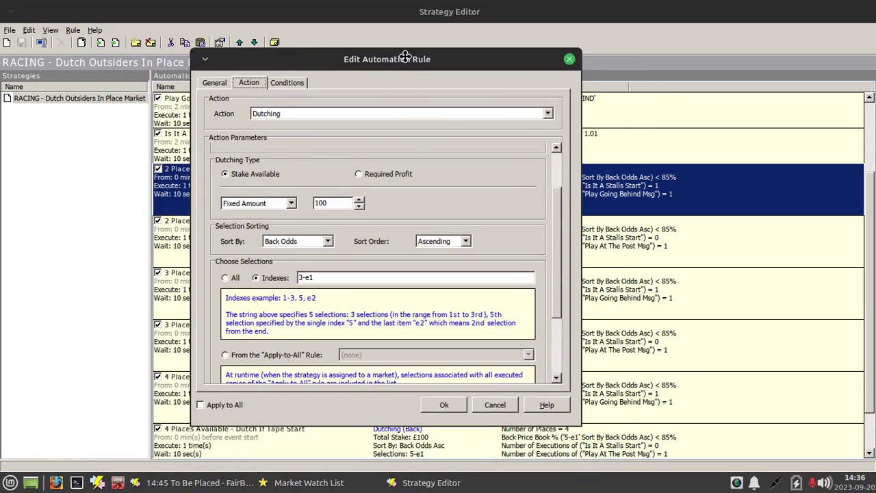
Retype the trailing 1 so the selection indexes stay 3-e1, then view the rule's conditions
click(310, 277)
key(BackSpace)
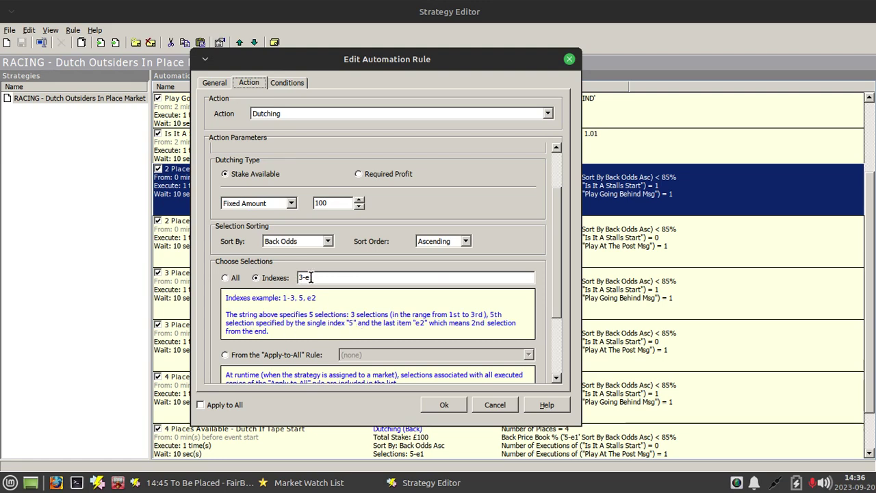
text(1)
click(286, 81)
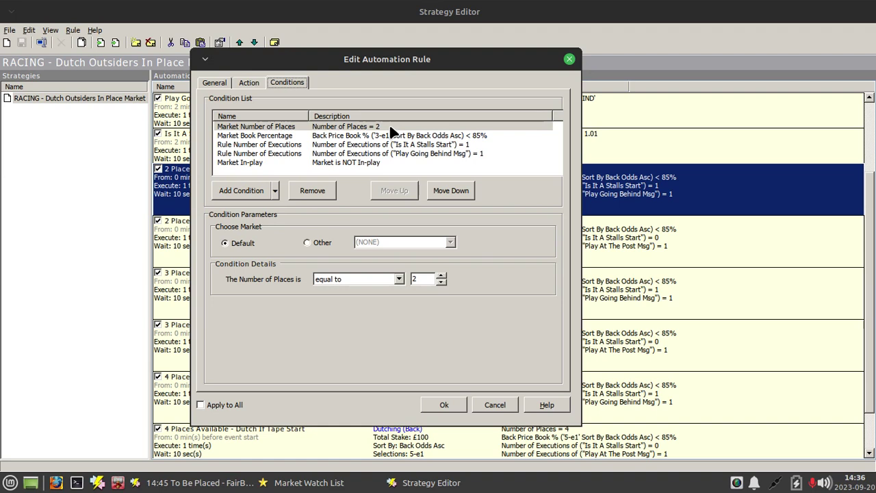
Inspect the Market Book Percentage condition, then cancel the rule settings unchanged
click(358, 136)
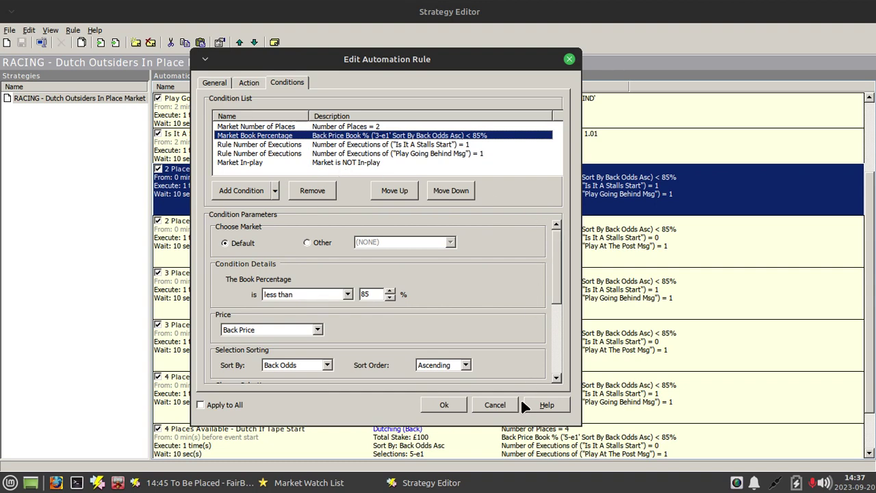
click(499, 404)
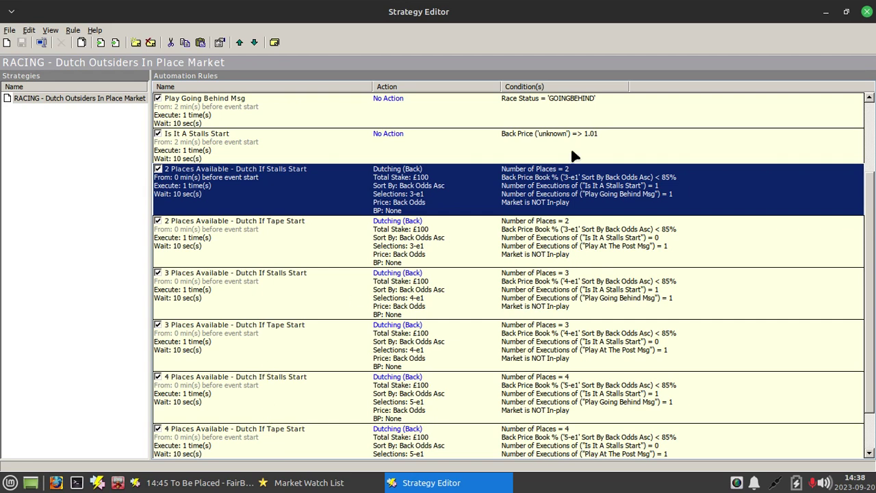
Close the Strategy Editor and review the finished Beverley 13:50 and Sandown 13:55 markets
click(867, 12)
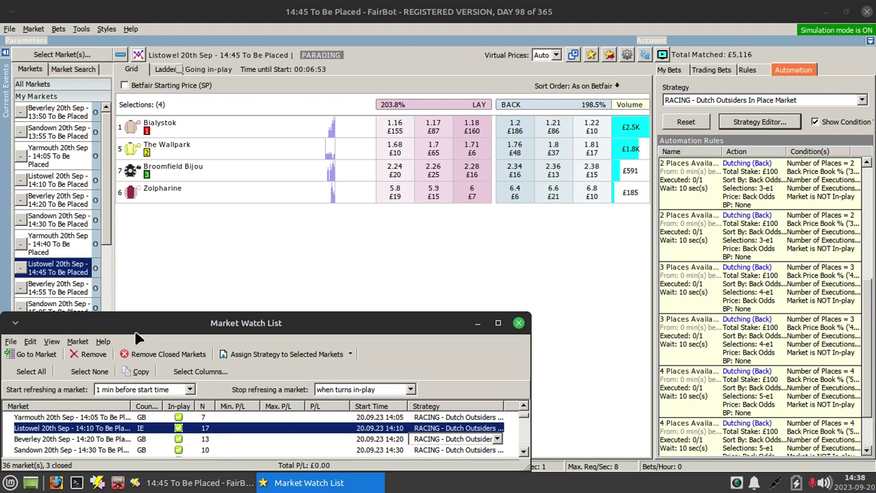
click(56, 115)
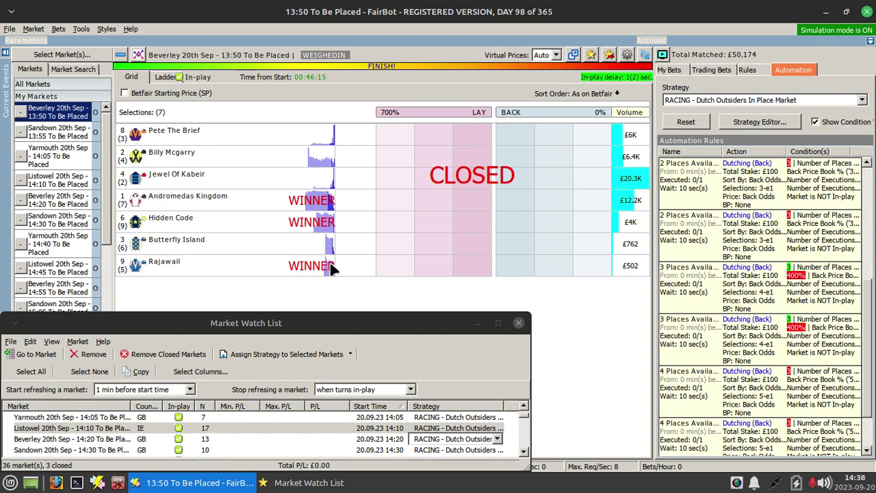
click(60, 133)
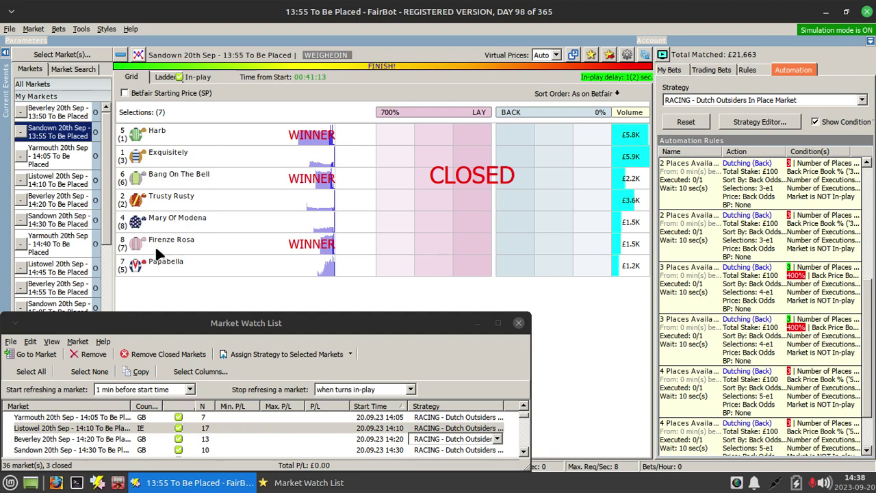
Step through the Yarmouth 14:05, Listowel 14:10, Beverley 14:20, Sandown 14:30 and Listowel 14:45 place markets
click(60, 159)
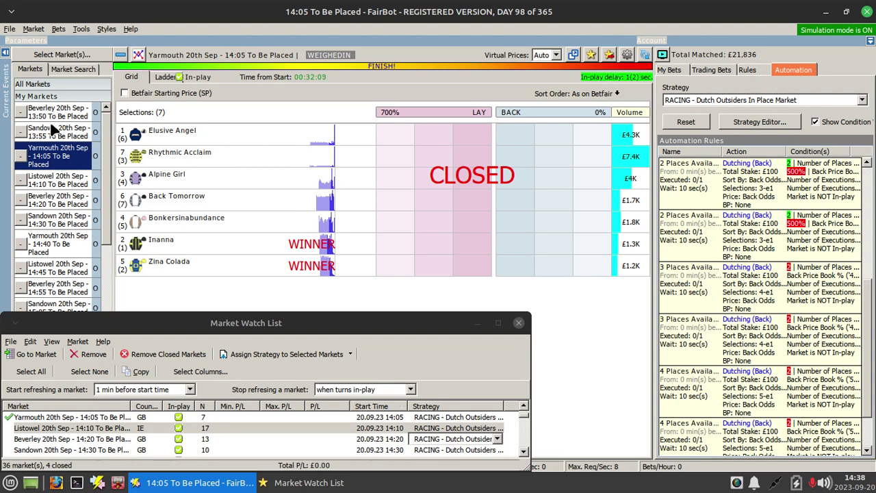
click(57, 180)
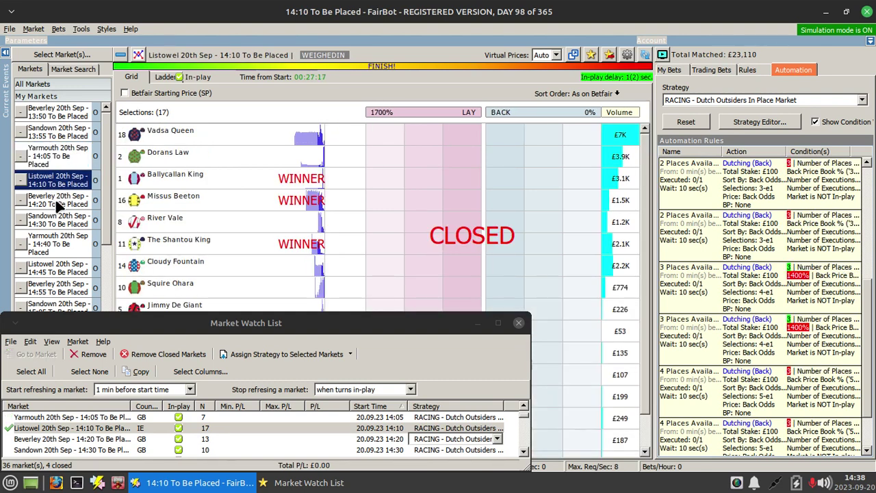
click(58, 197)
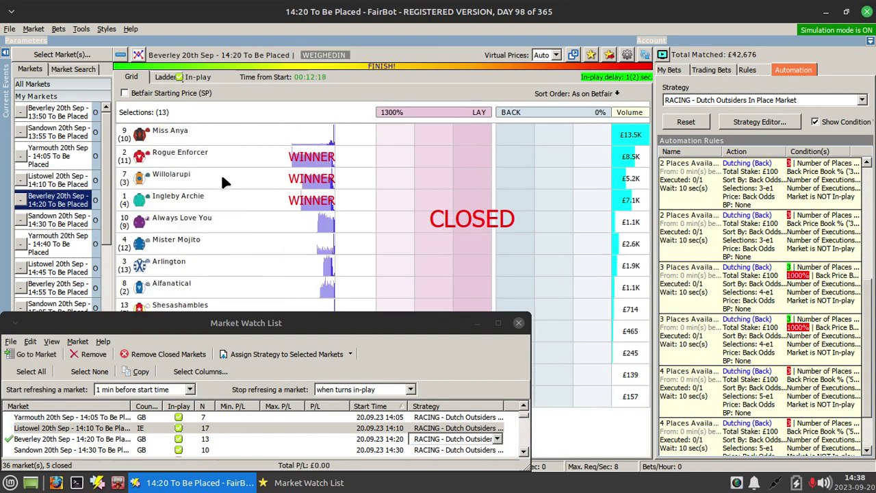
click(59, 219)
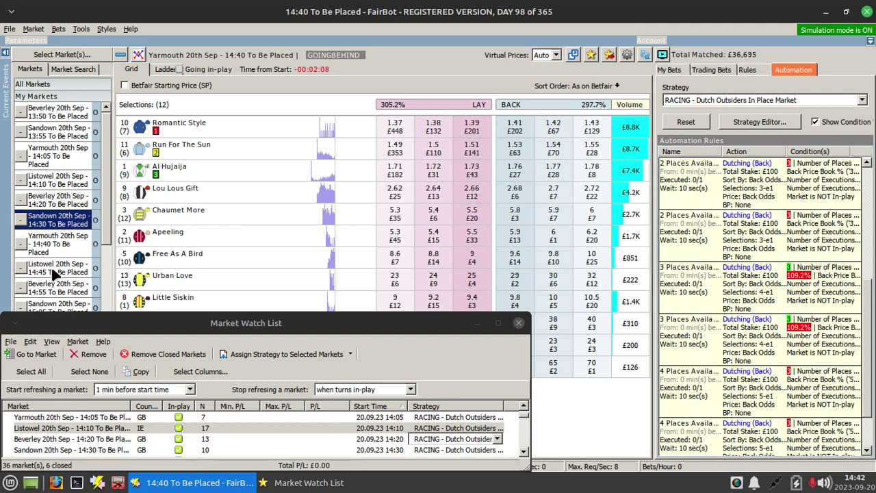
click(57, 272)
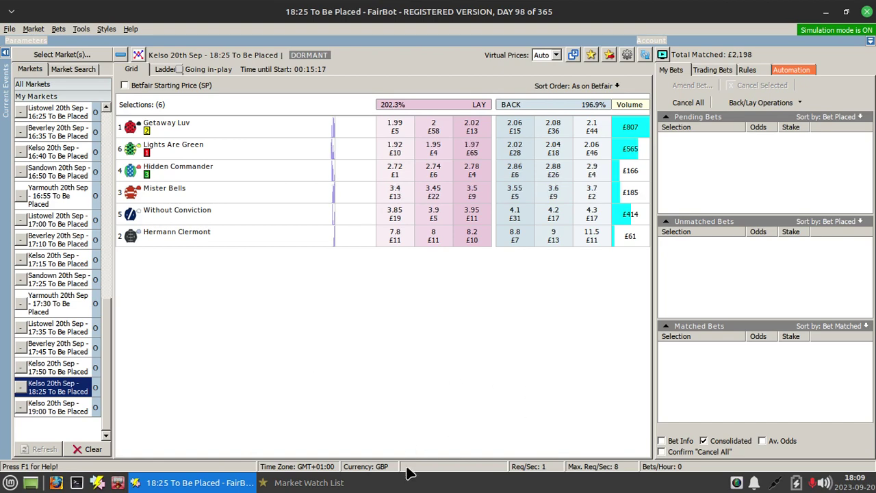
Maximise the Market Watch List and check the Strategy cells for Yarmouth 15:10 and Kelso 15:30
click(327, 483)
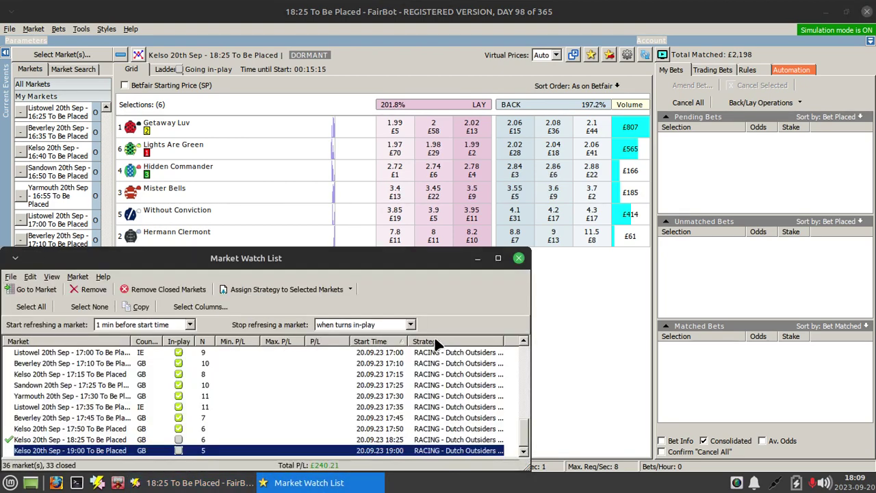
click(497, 259)
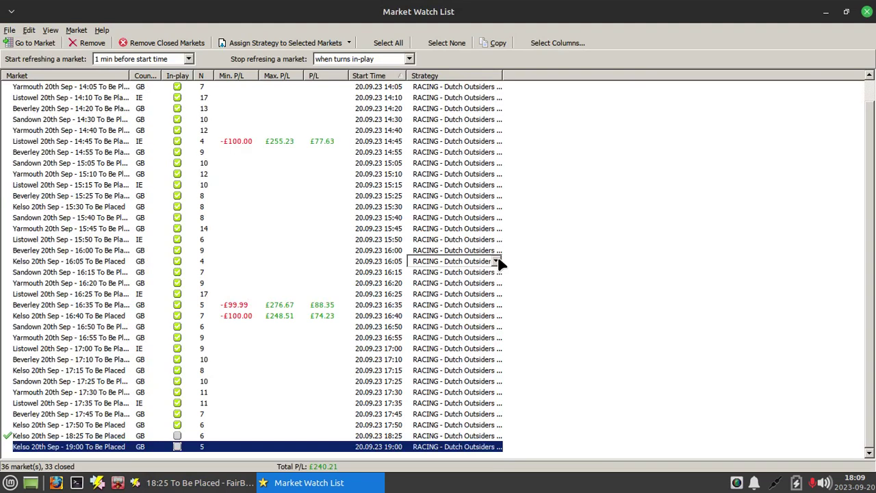
scroll(863, 263, up, 1)
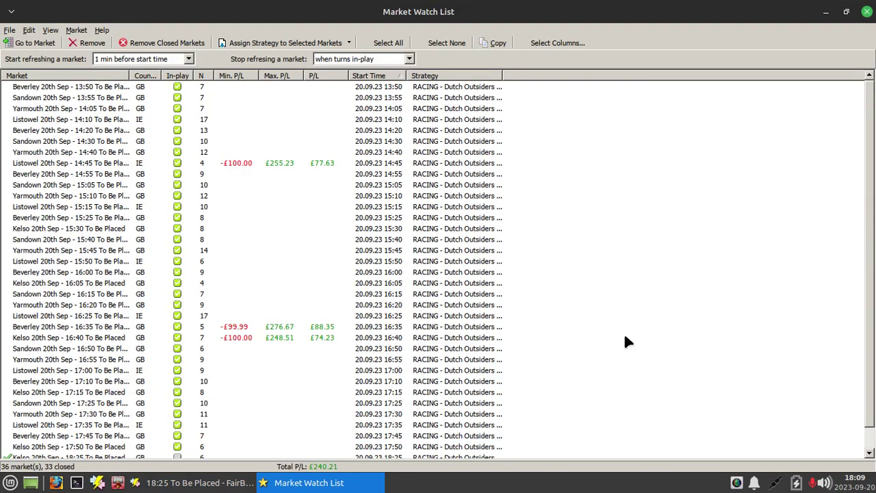
click(475, 197)
click(455, 228)
Restore the Market Watch List and stretch it to full height on the right side of the screen
click(846, 11)
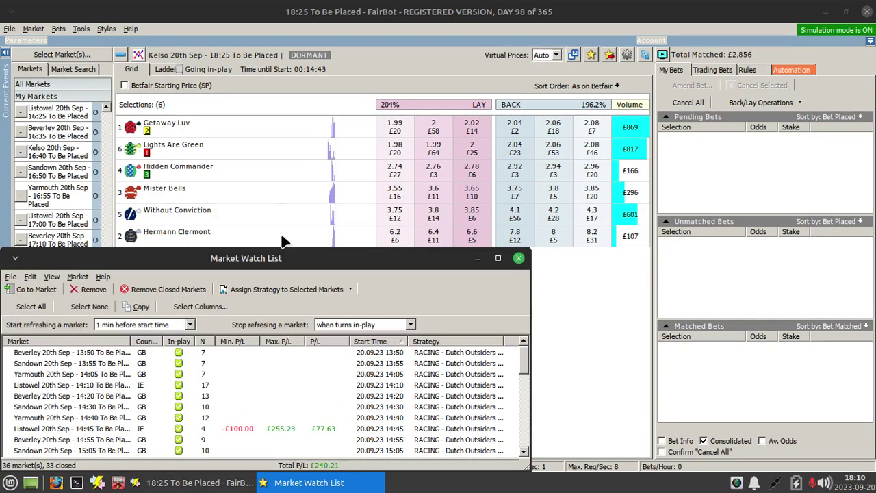
drag(287, 259, 760, 60)
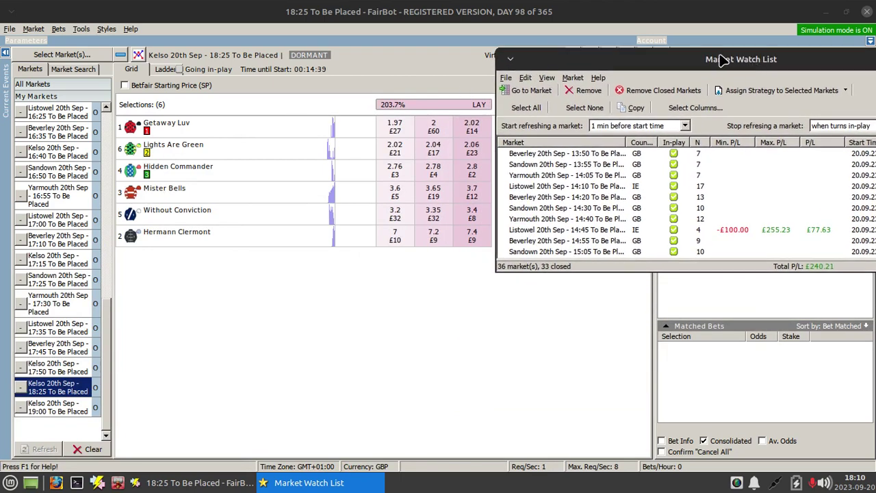
drag(680, 51, 678, 3)
drag(687, 266, 698, 470)
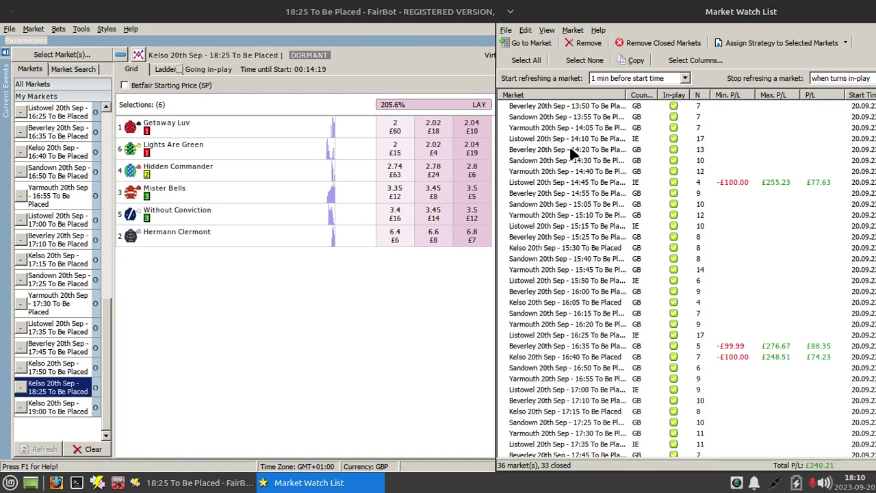
Load the Beverley 13:50, Sandown 13:55, Yarmouth 14:05 and Listowel 14:10 place markets in turn
double_click(546, 108)
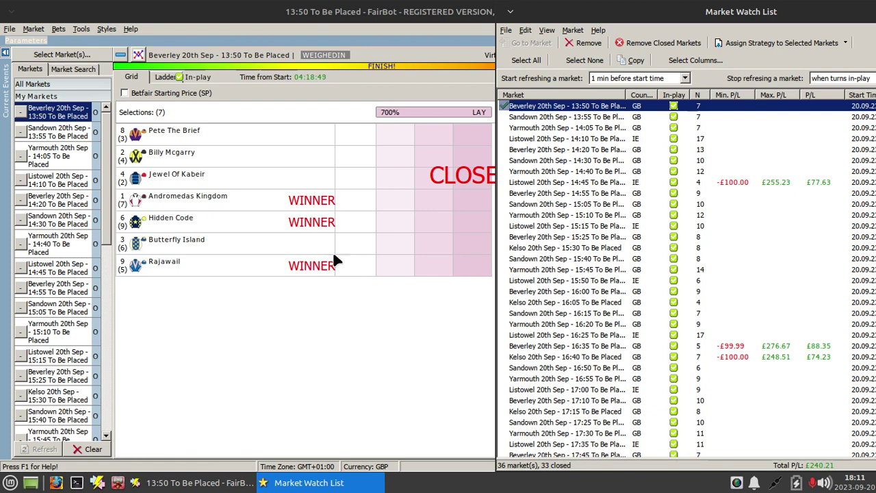
click(538, 117)
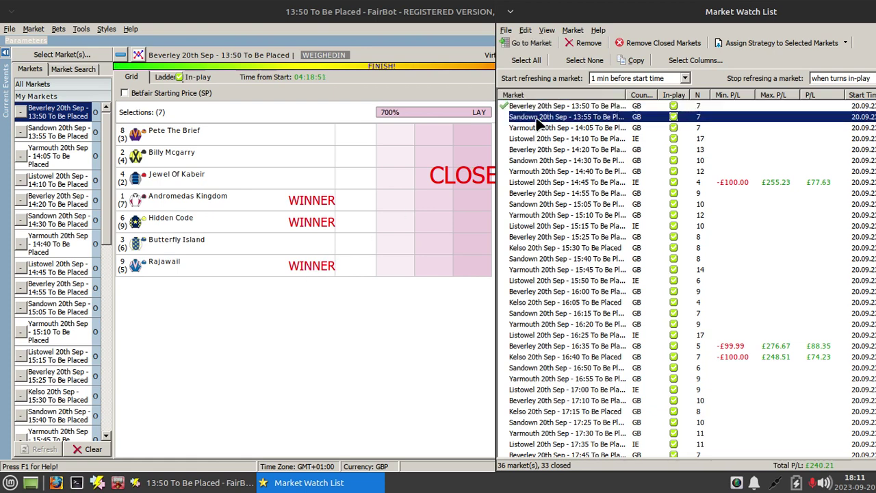
double_click(537, 118)
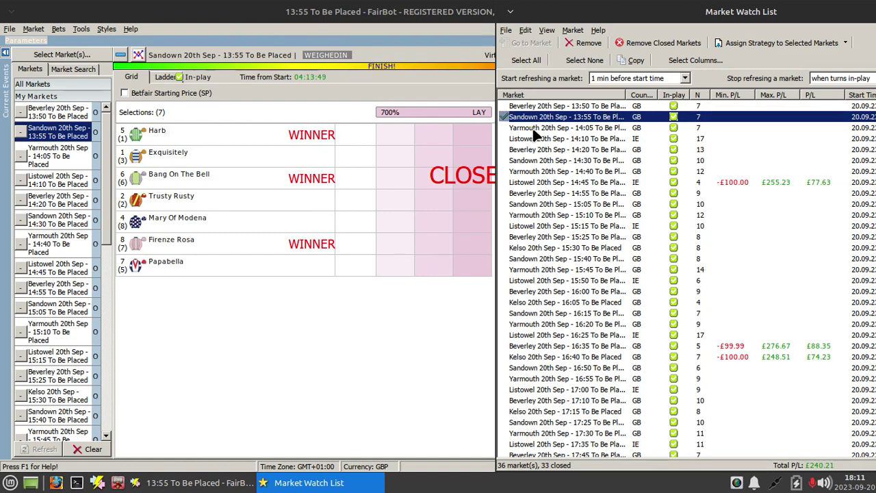
click(533, 129)
double_click(535, 130)
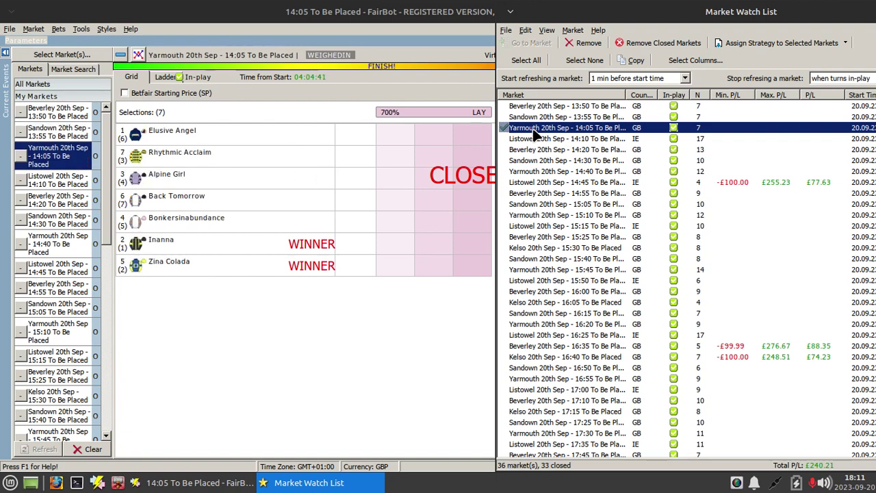
click(538, 139)
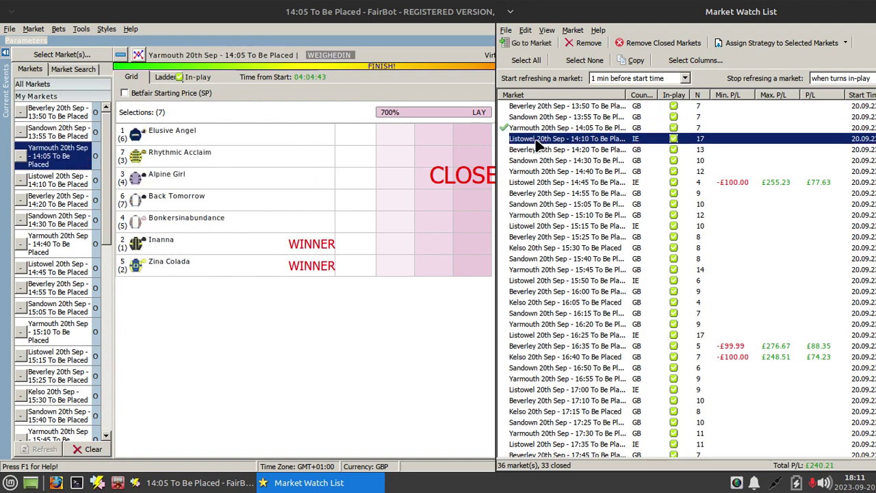
double_click(539, 140)
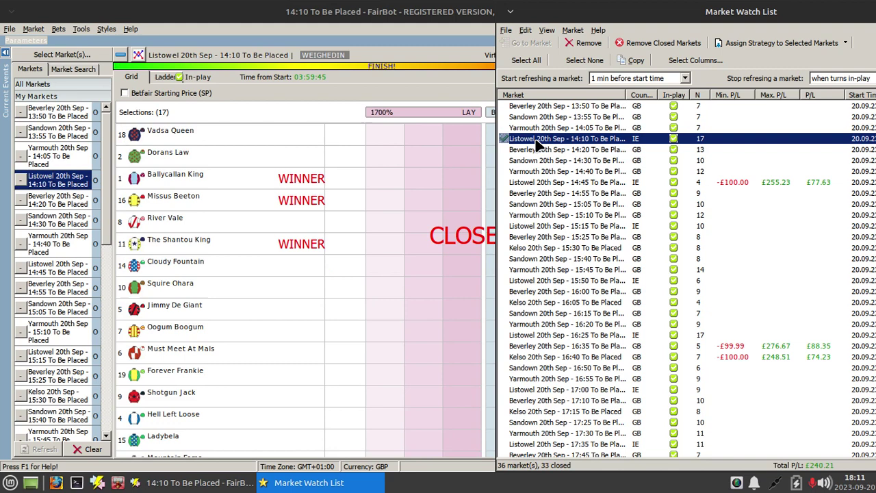
Load the Beverley 14:20, Sandown 14:30, Yarmouth 14:40 and Listowel 14:45 place markets in turn
double_click(546, 150)
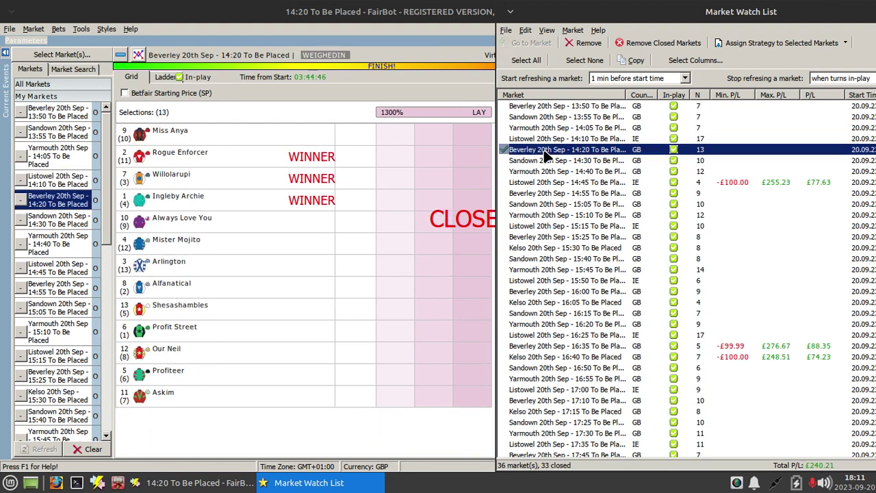
click(548, 161)
double_click(547, 161)
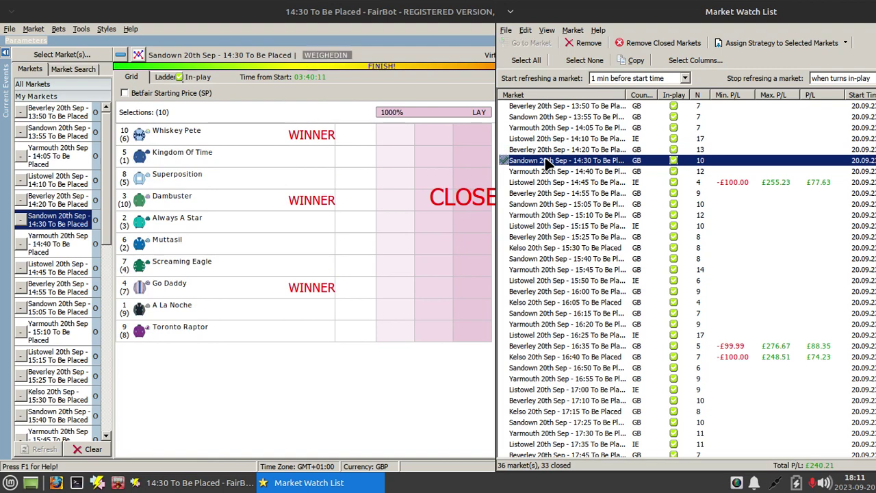
click(547, 173)
double_click(547, 172)
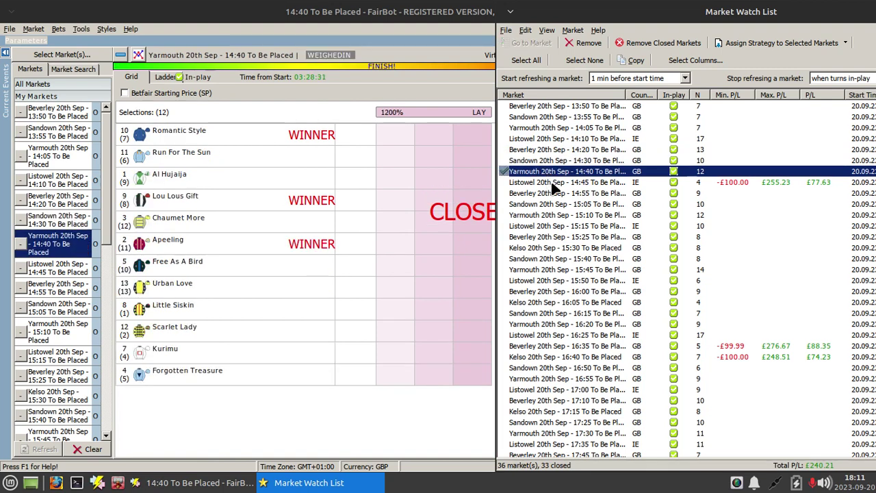
double_click(551, 182)
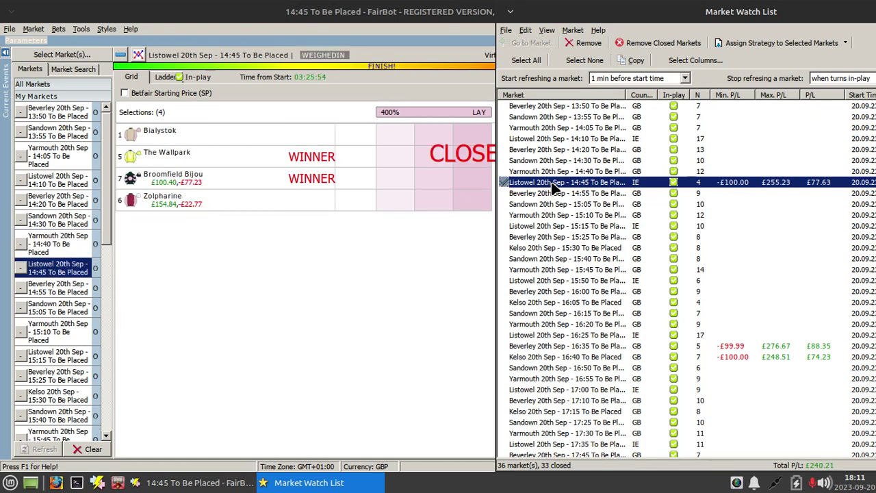
Load the Beverley 14:55, Sandown 15:05, Yarmouth 15:10, Listowel 15:15 and Beverley 15:25 markets
double_click(550, 195)
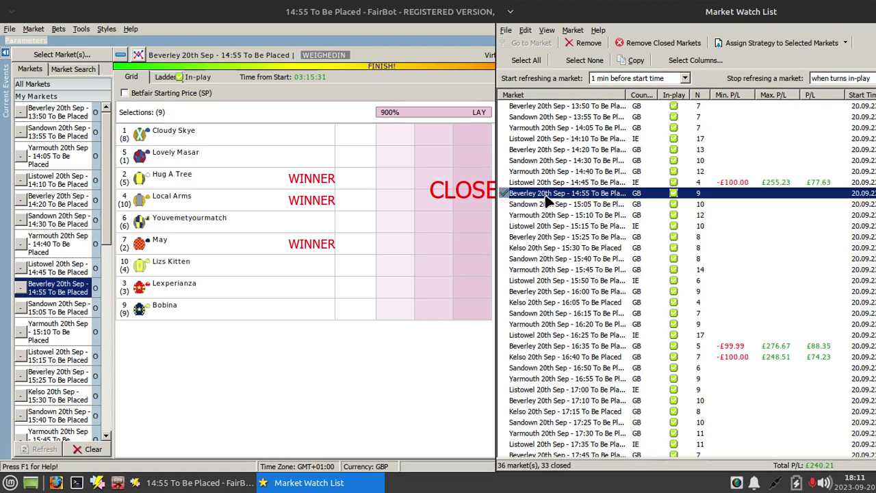
double_click(551, 206)
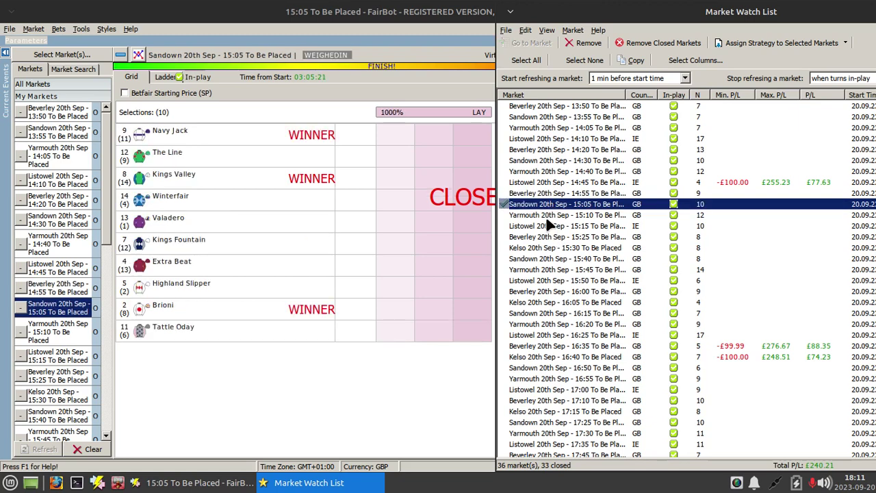
double_click(547, 216)
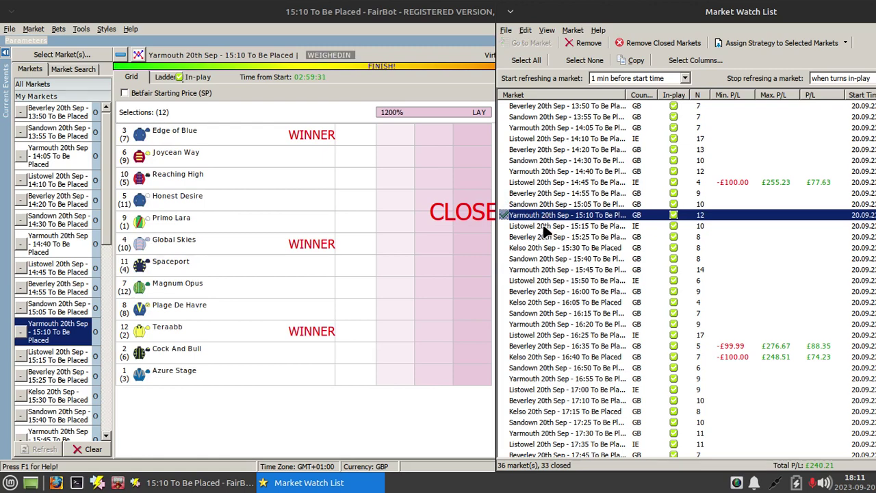
double_click(545, 227)
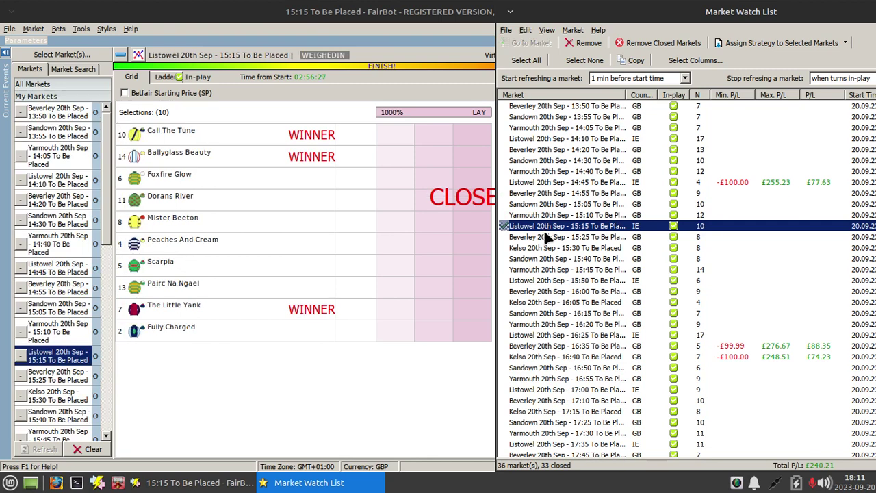
double_click(546, 237)
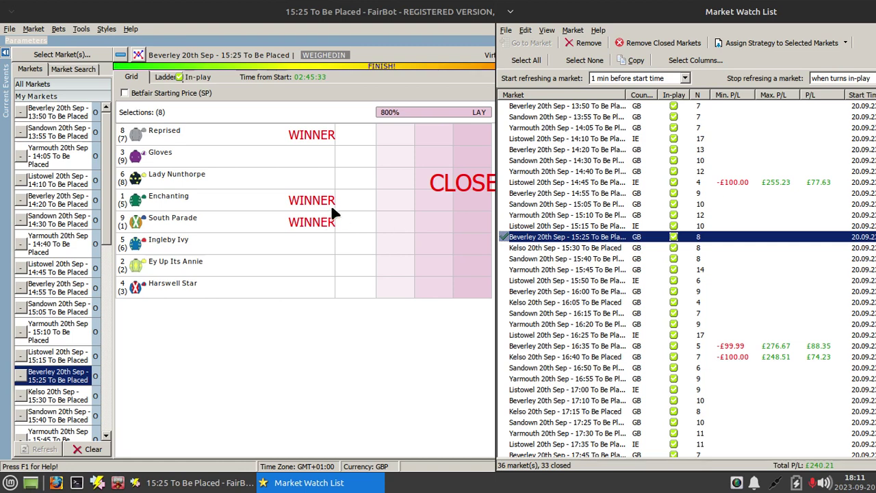
Step through the Kelso 15:30 to Sandown 16:15 place markets from the watch list
click(548, 249)
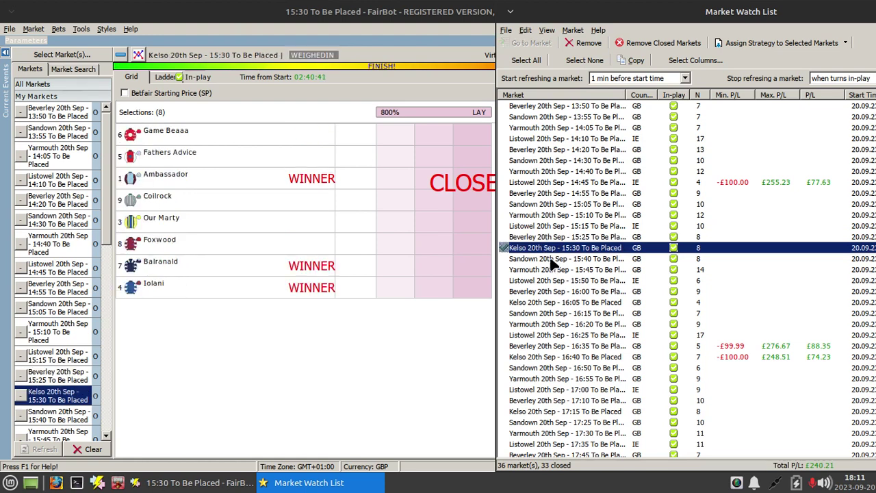
click(551, 260)
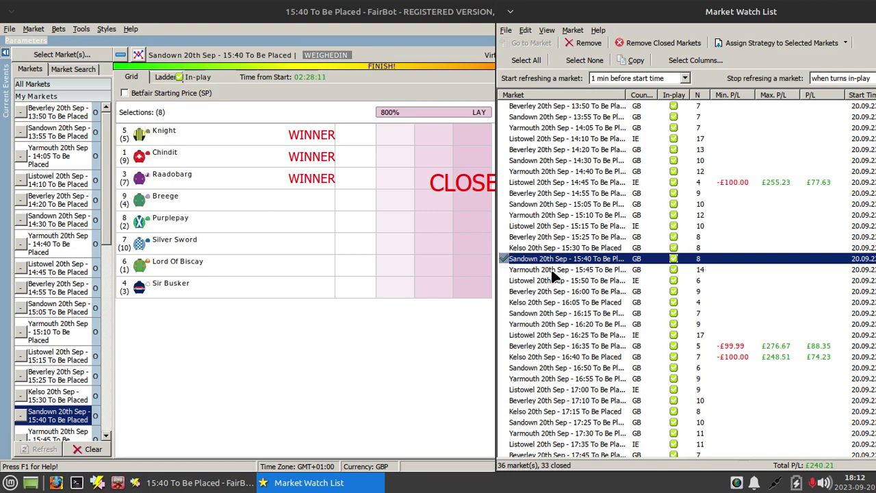
click(553, 271)
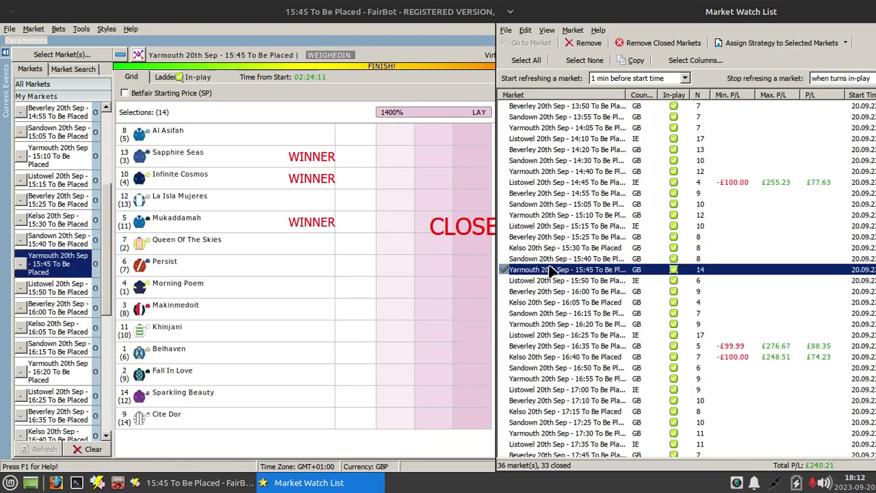
click(543, 281)
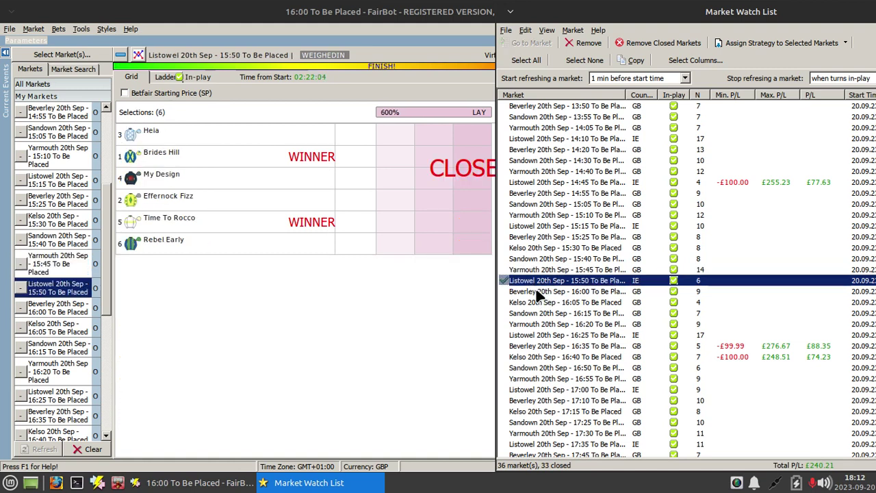
click(539, 292)
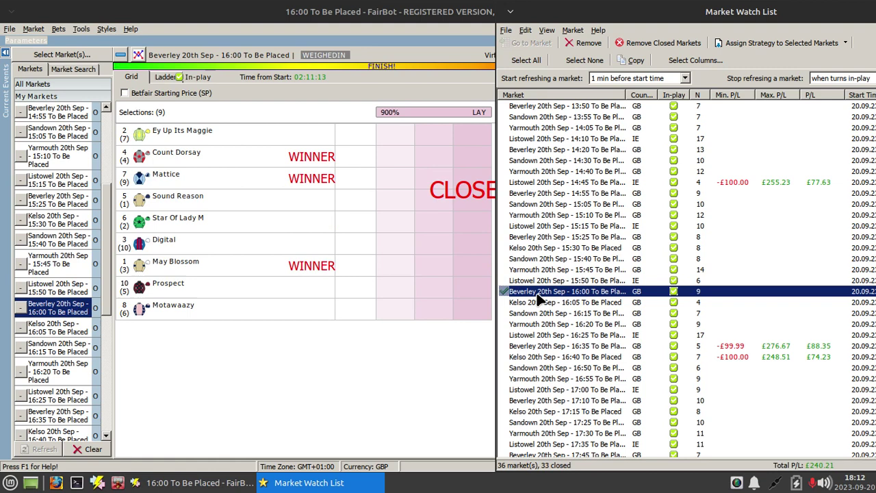
click(538, 302)
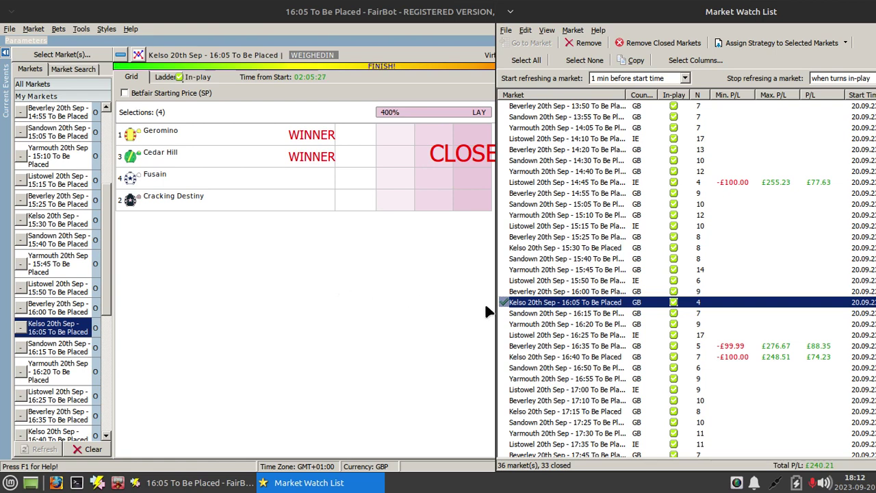
click(514, 312)
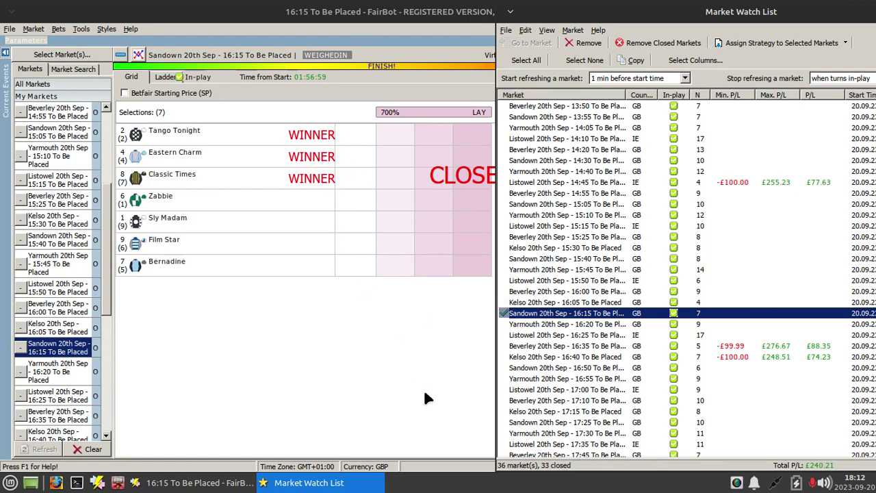
Load the Yarmouth 16:20, Listowel 16:25, Beverley 16:35, Kelso 16:40, Sandown 16:50 and Yarmouth 16:55 markets
click(528, 324)
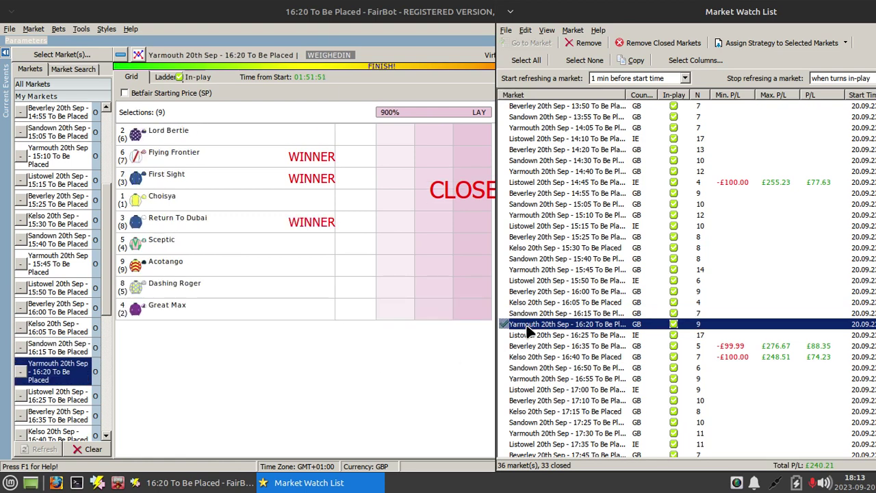
click(554, 337)
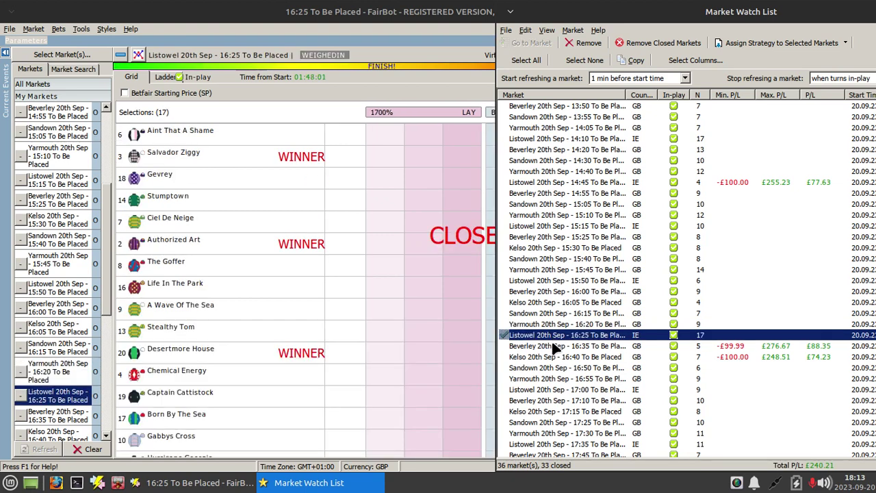
click(554, 347)
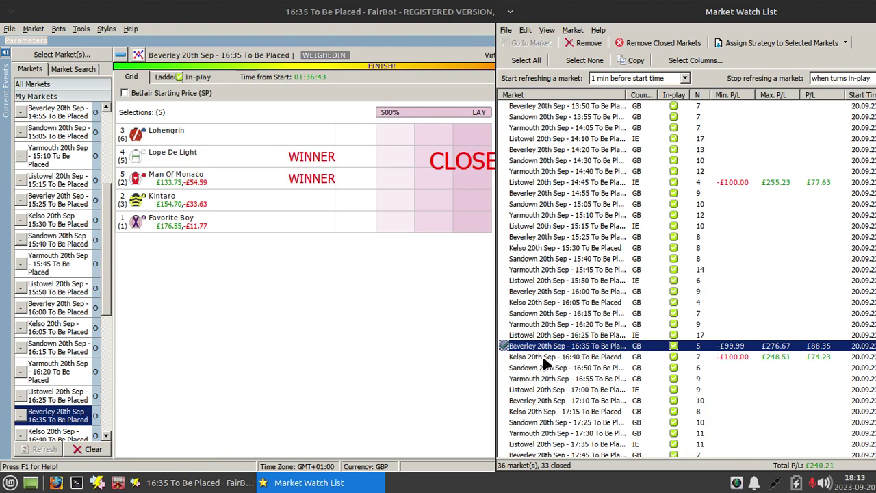
click(543, 359)
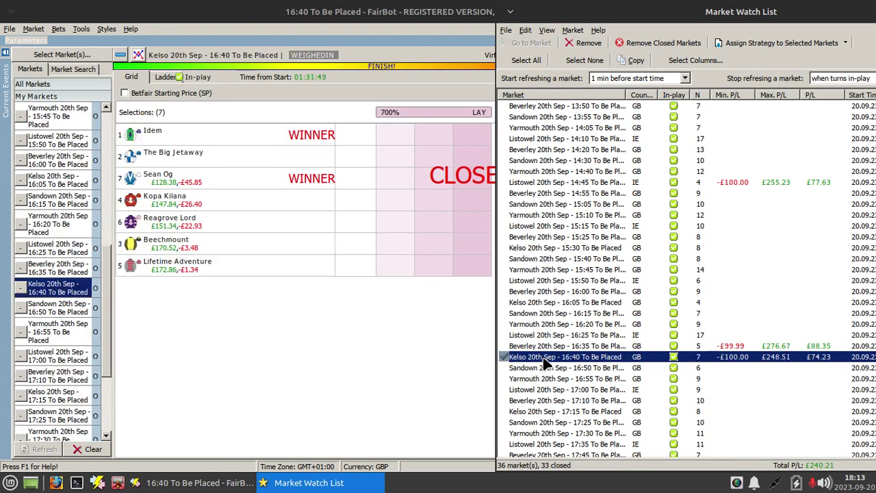
click(538, 367)
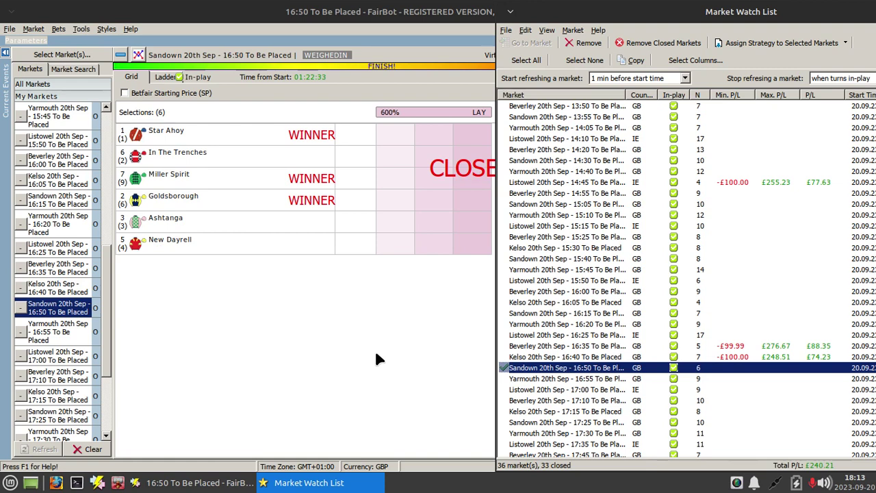
click(528, 378)
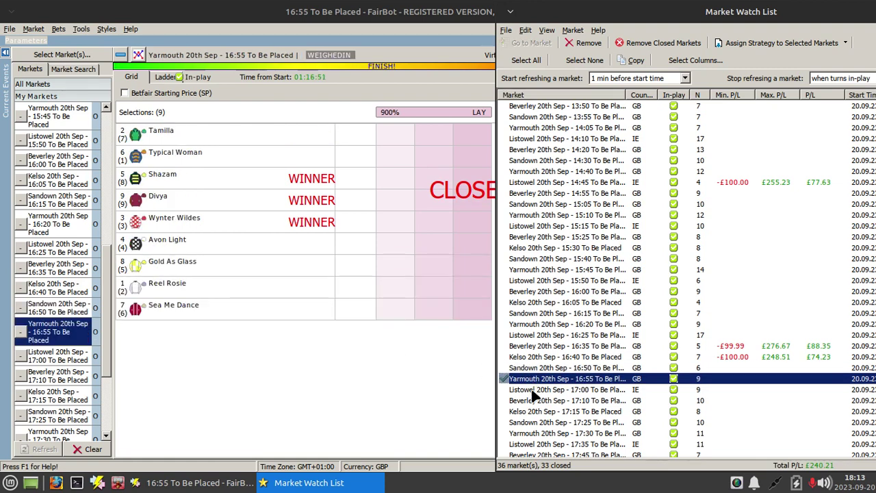
Load the Listowel 17:00, Beverley 17:10, Kelso 17:15, Sandown 17:25, Yarmouth 17:30 and Listowel 17:35 markets
click(532, 390)
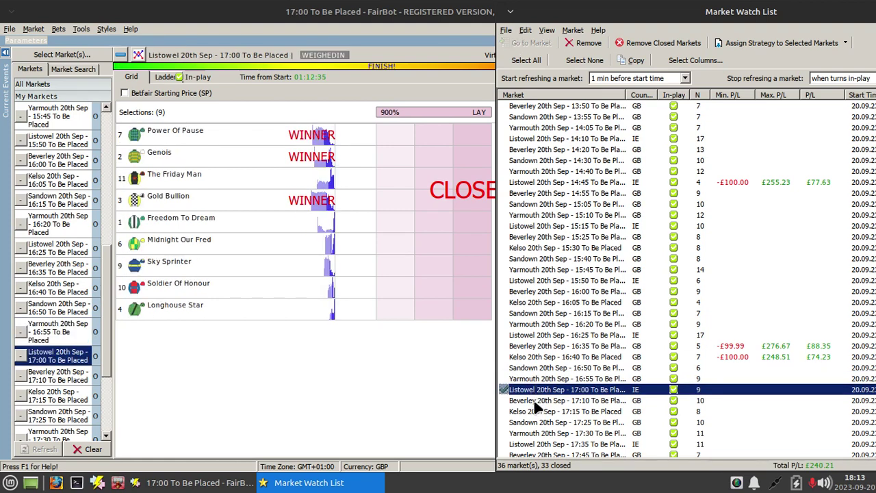
click(538, 401)
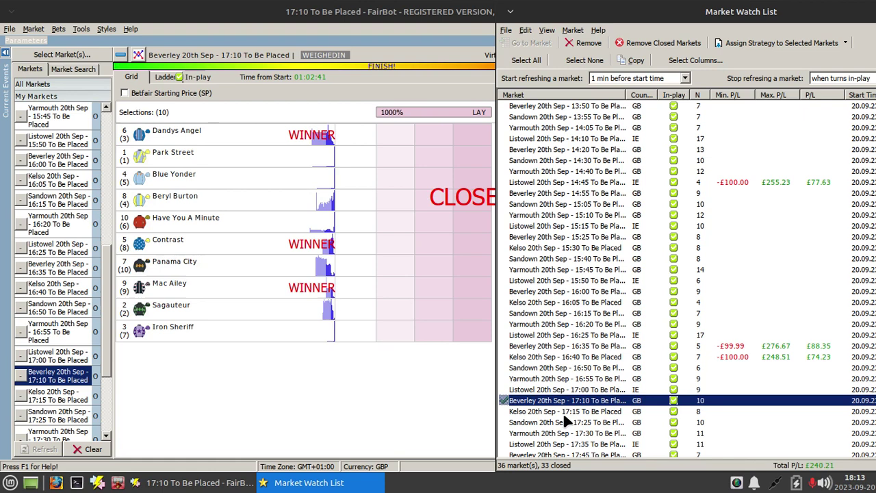
click(560, 412)
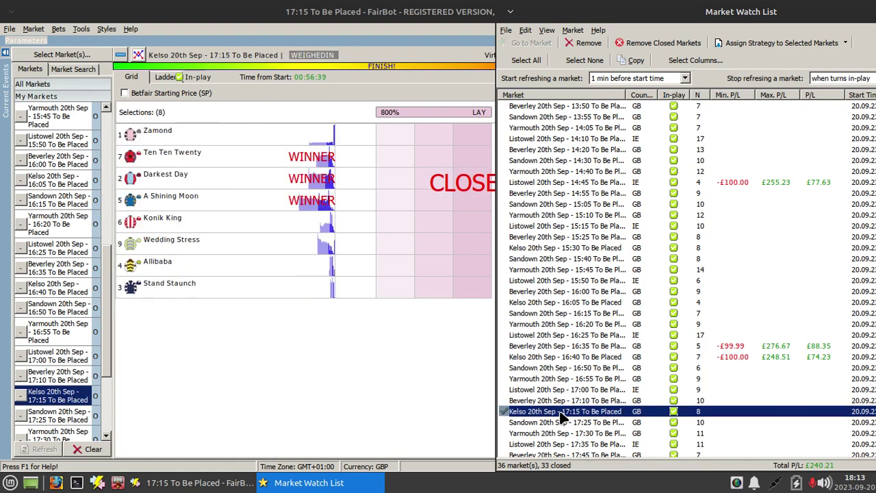
click(566, 422)
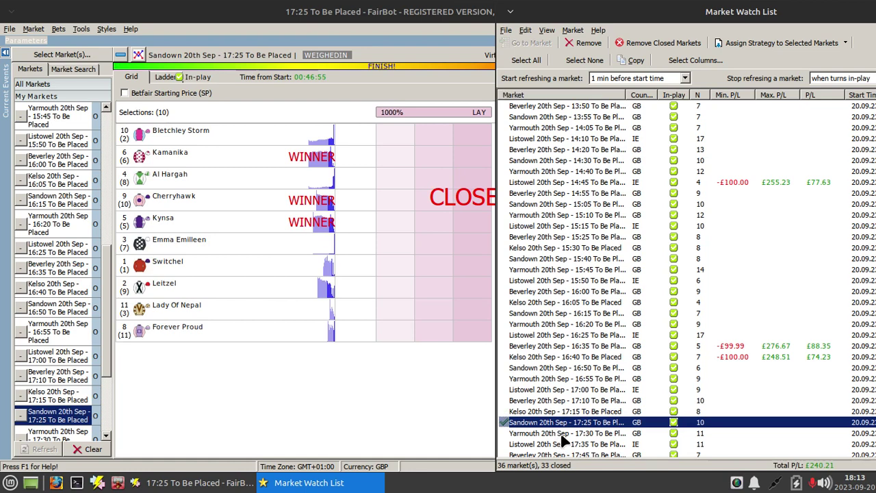
click(561, 434)
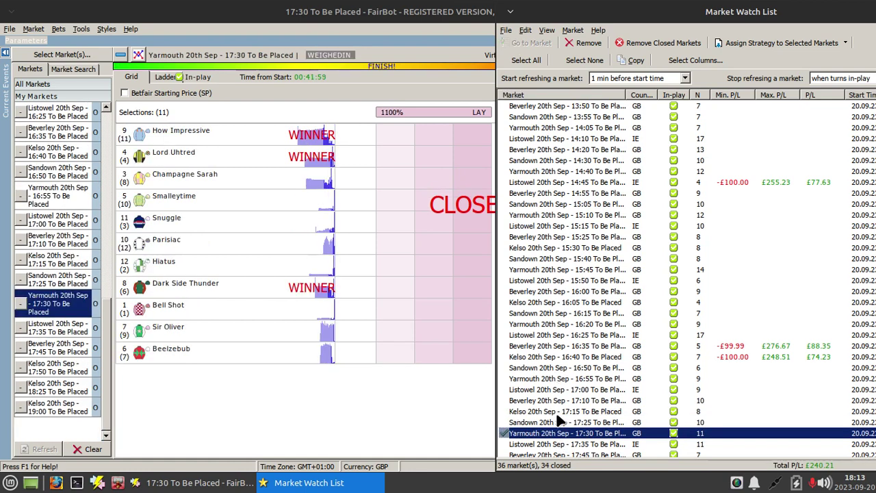
click(556, 444)
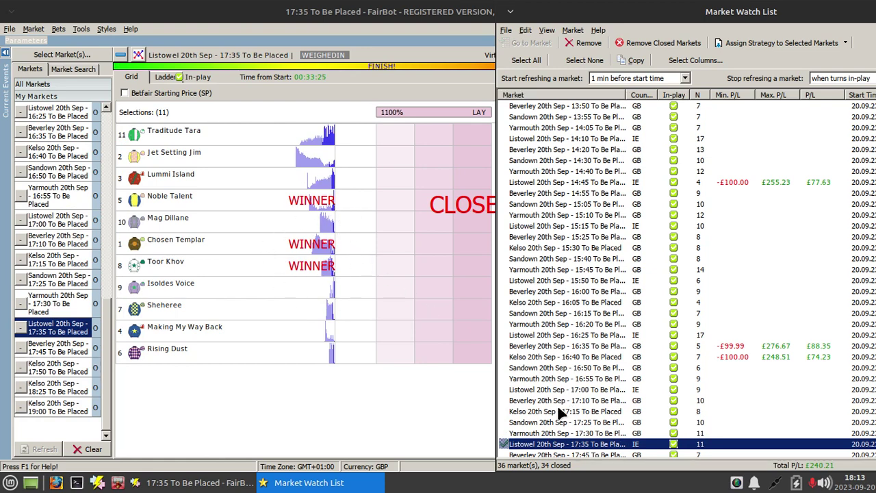
Load the Beverley 17:45 and Kelso 17:50 place markets from the watch list
scroll(597, 357, down, 2)
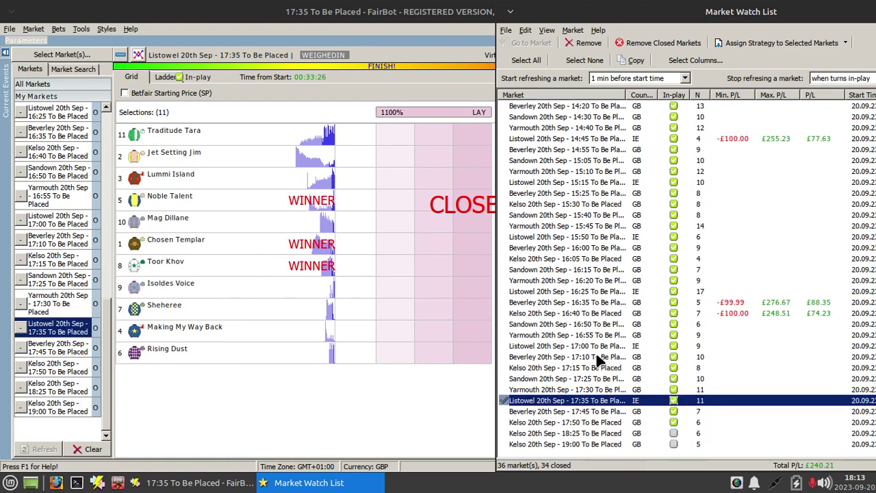
click(570, 411)
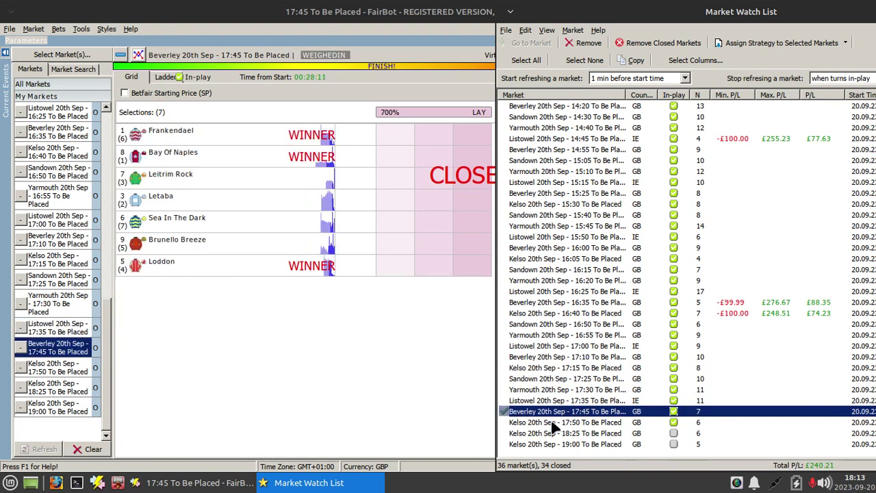
click(555, 422)
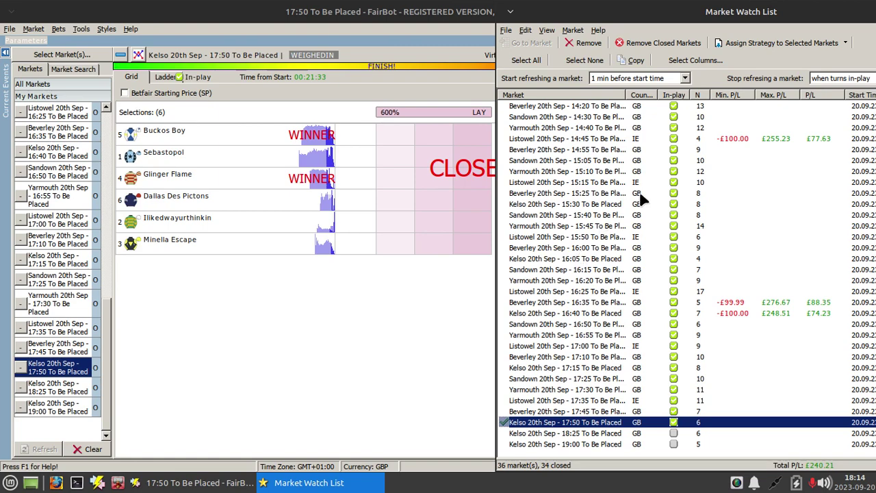
Close the Market Watch List and open the assigned strategy in the Strategy Editor
double_click(813, 11)
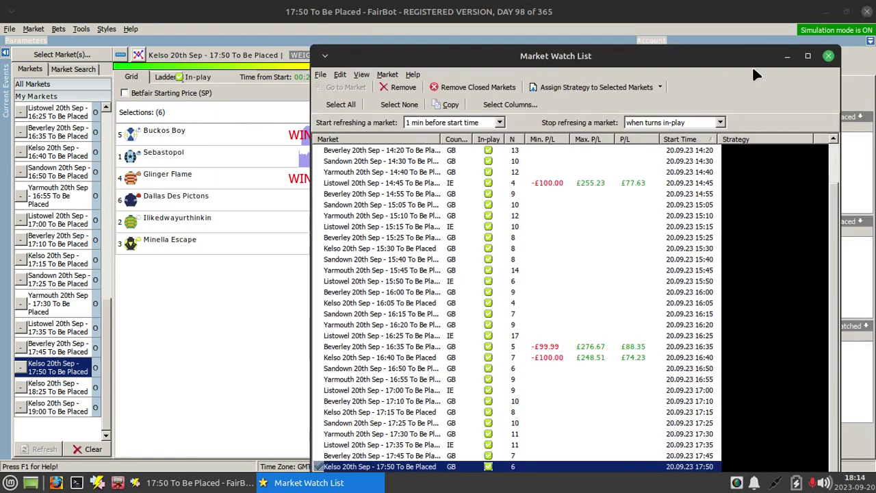
click(828, 56)
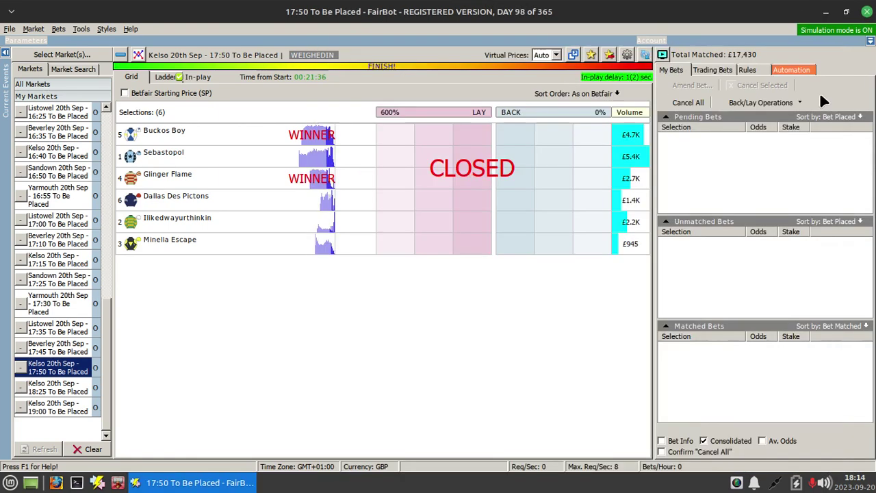
click(791, 70)
click(712, 122)
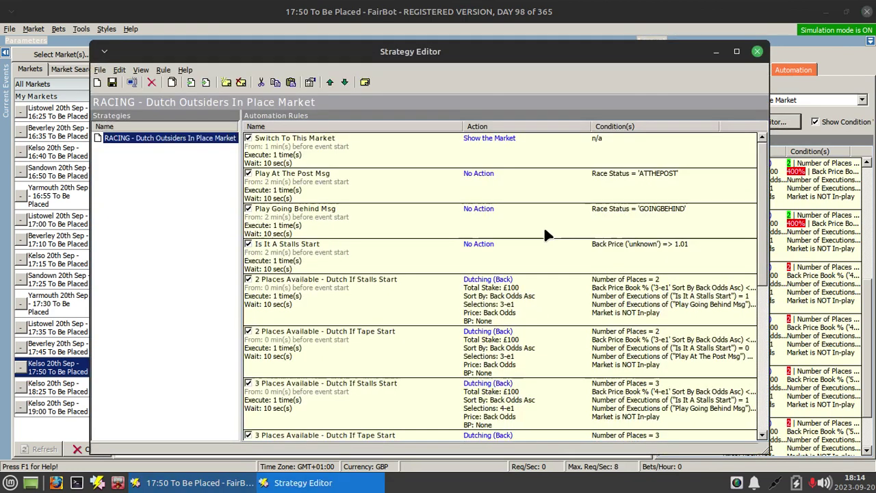
Maximize the Strategy Editor showing the Dutch Outsiders In Place Market rules
double_click(612, 55)
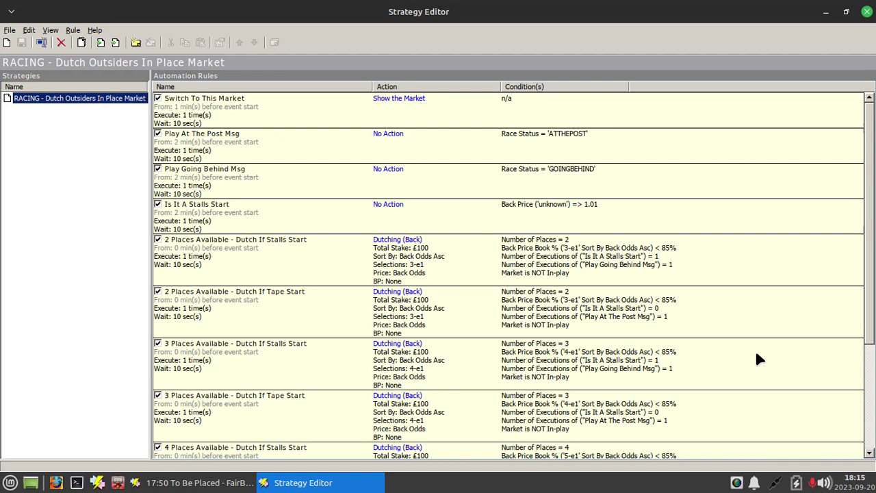
scroll(757, 354, down, 2)
scroll(757, 354, down, 1)
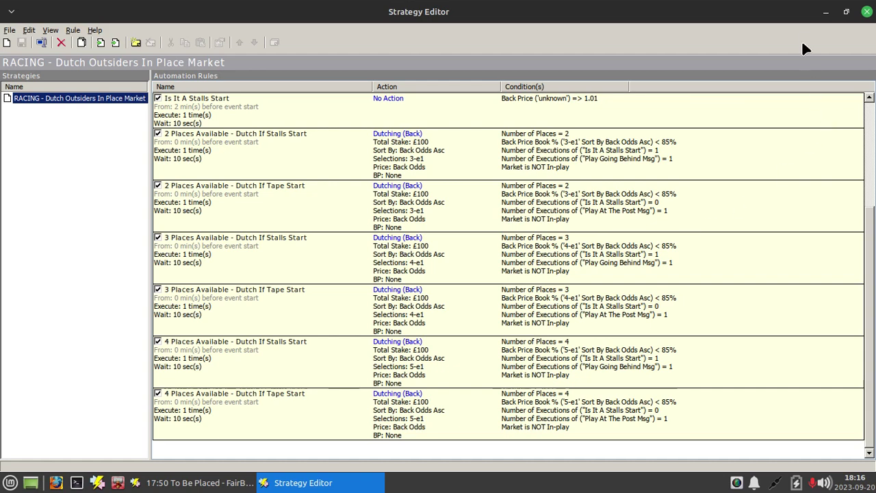
Close the Strategy Editor to return to the settled Kelso 17:50 place market
click(867, 12)
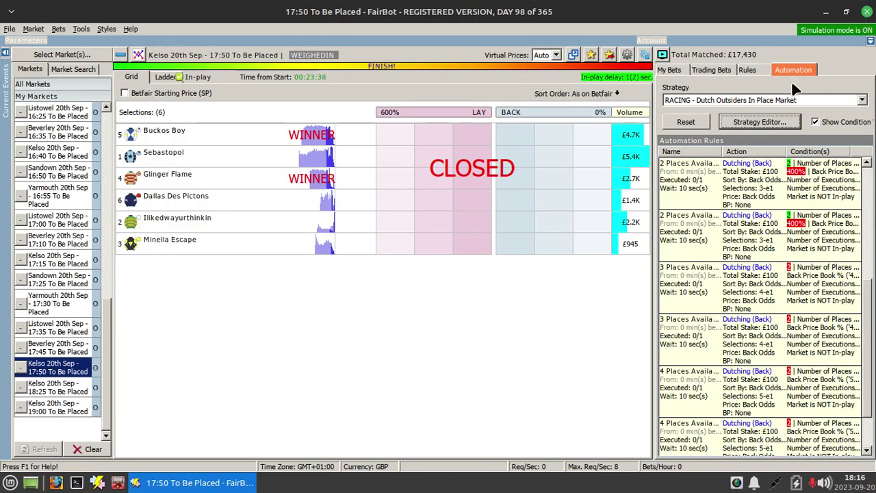